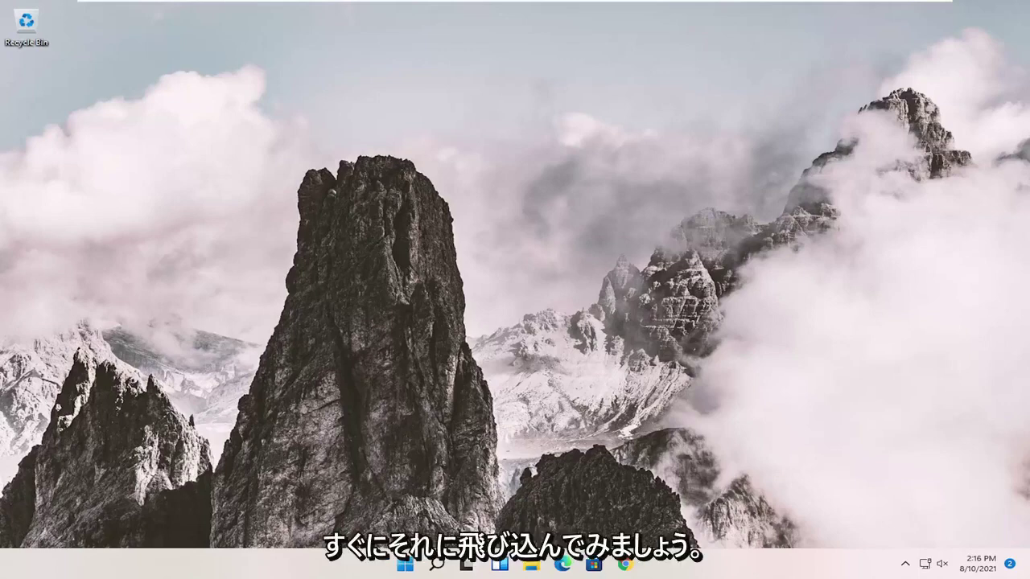
Search for regedit and launch Registry Editor as administrator, approving the UAC prompt
left_click(437, 564)
type("reg")
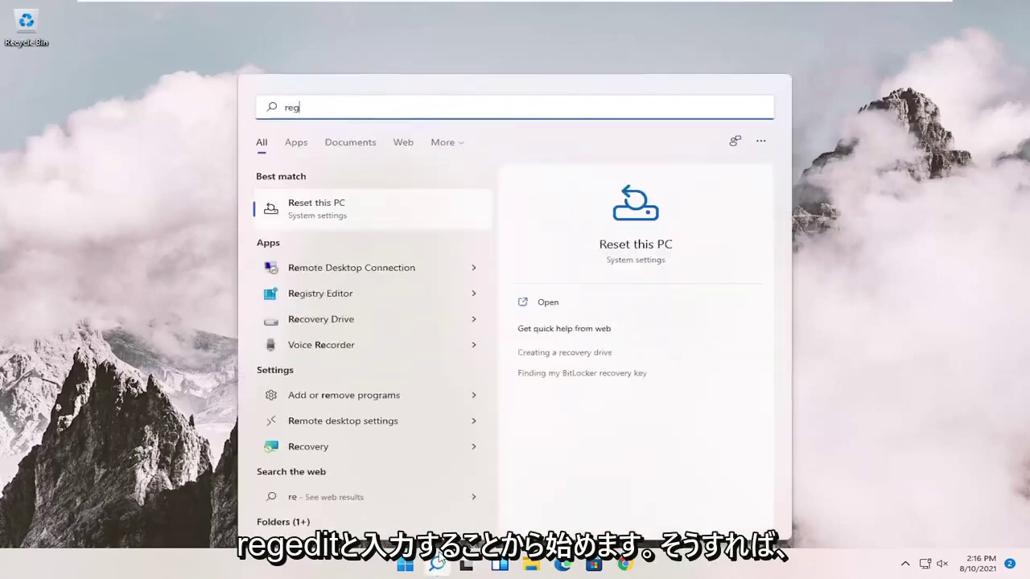
type("edit")
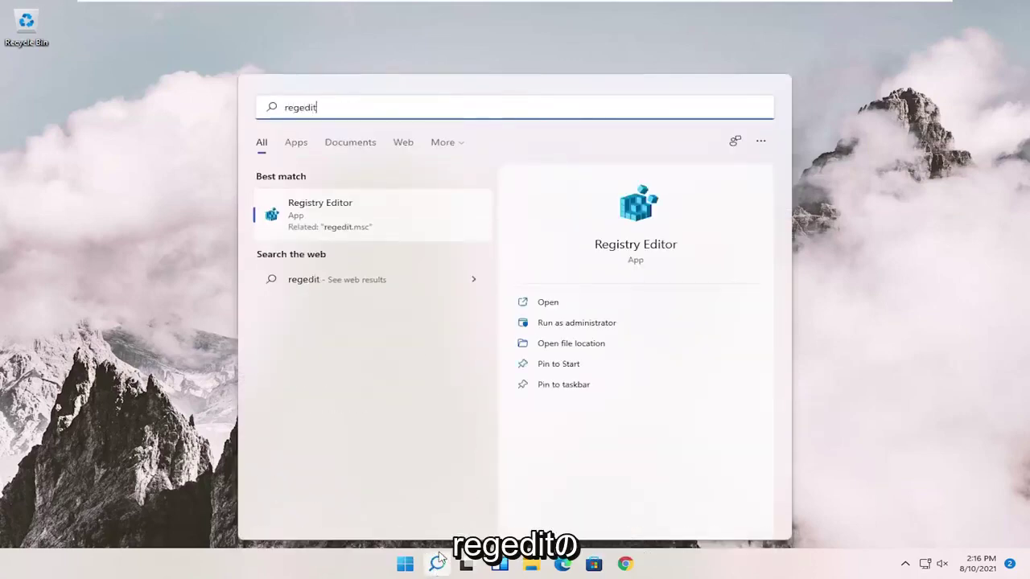
right_click(333, 212)
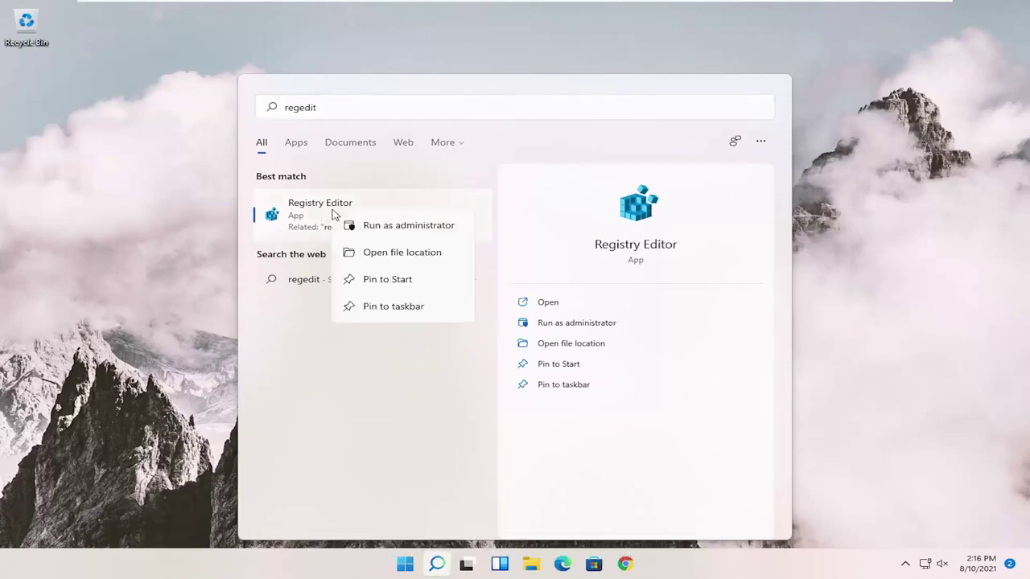
left_click(366, 226)
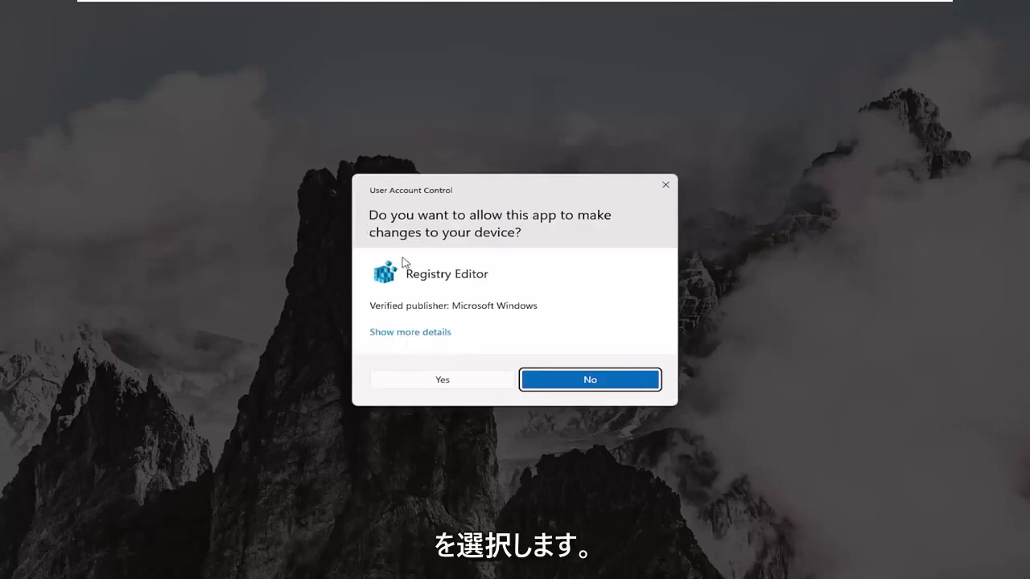
left_click(414, 382)
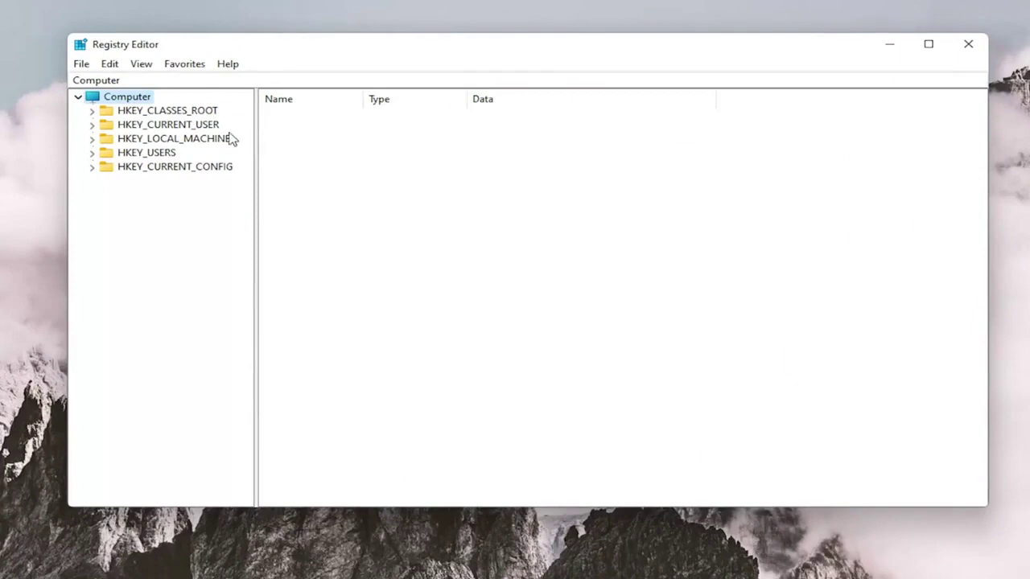
left_click(81, 64)
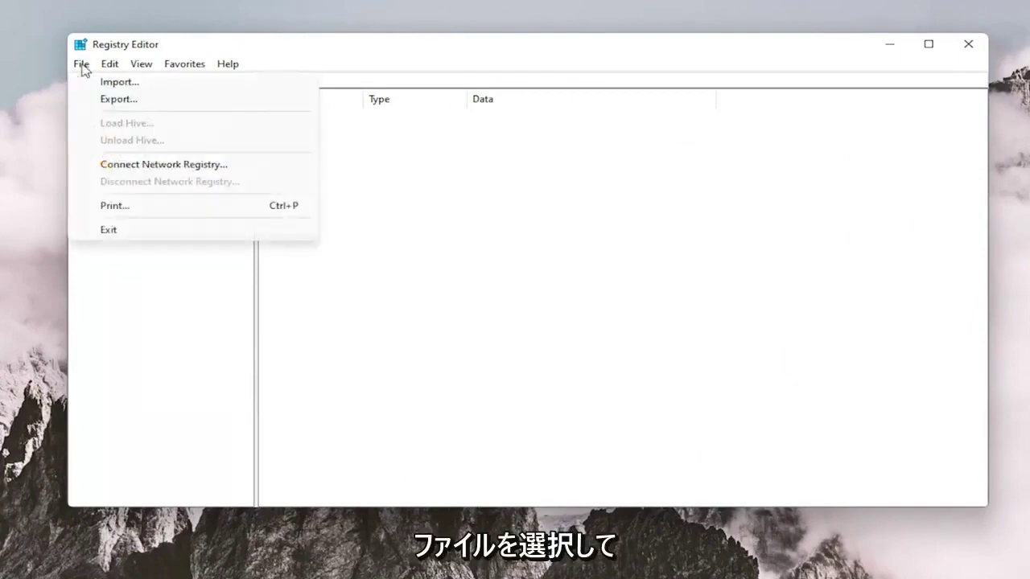
left_click(109, 99)
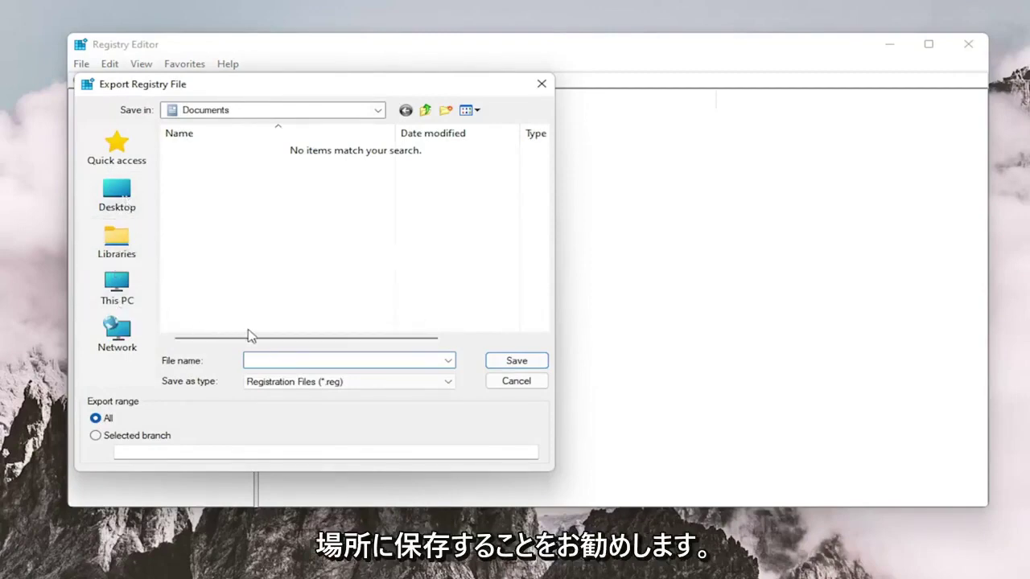
left_click(505, 386)
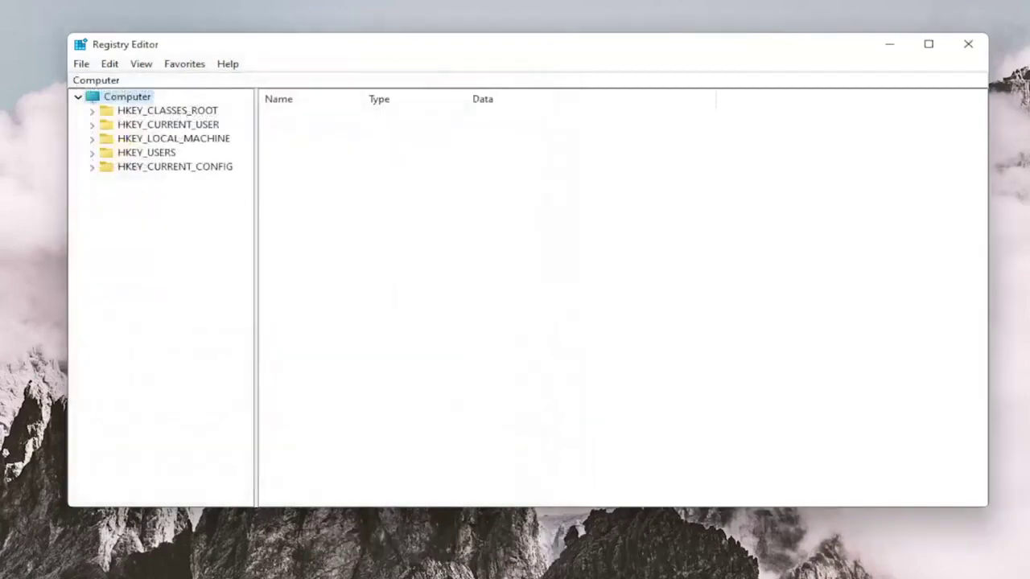
left_click(74, 81)
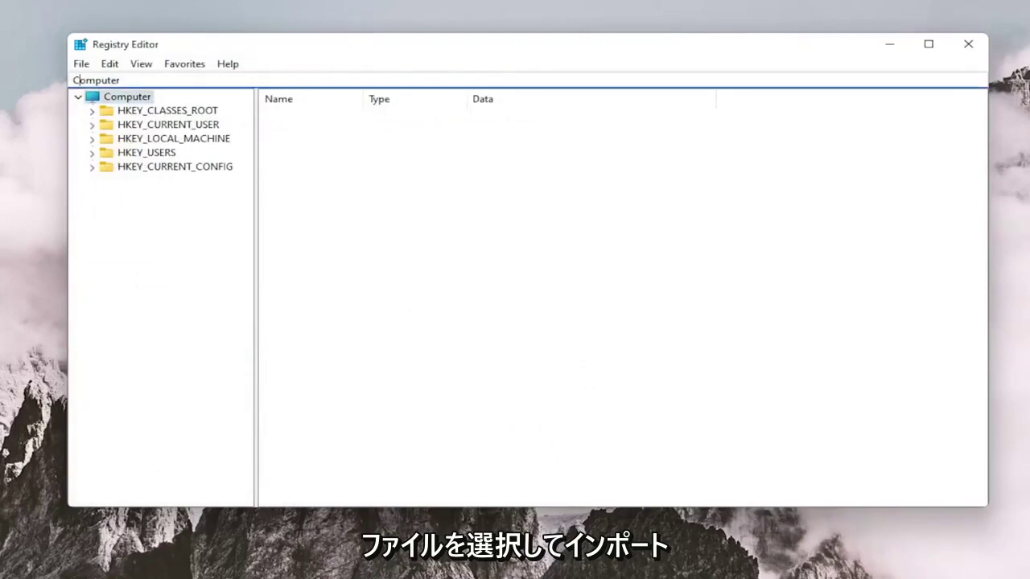
left_click(81, 64)
left_click(103, 79)
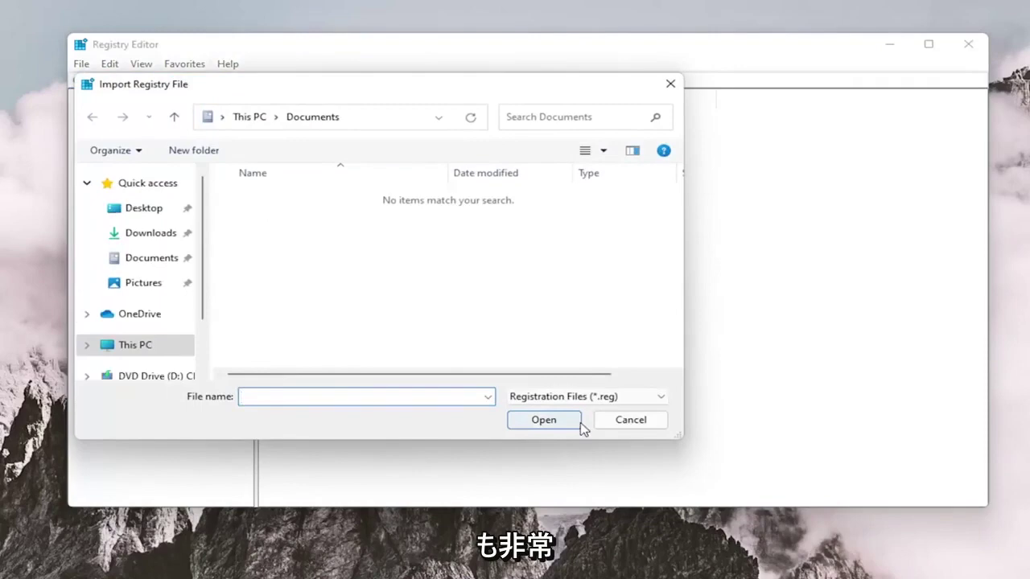
left_click(621, 420)
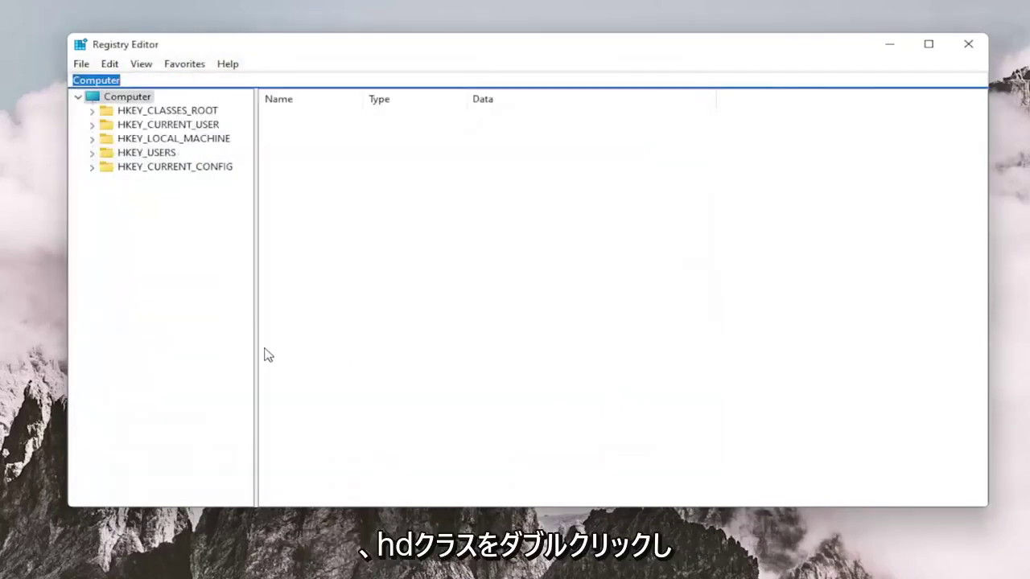
Expand HKEY_CLASSES_ROOT and jump to the Msi.Package key by typing msi
double_click(164, 111)
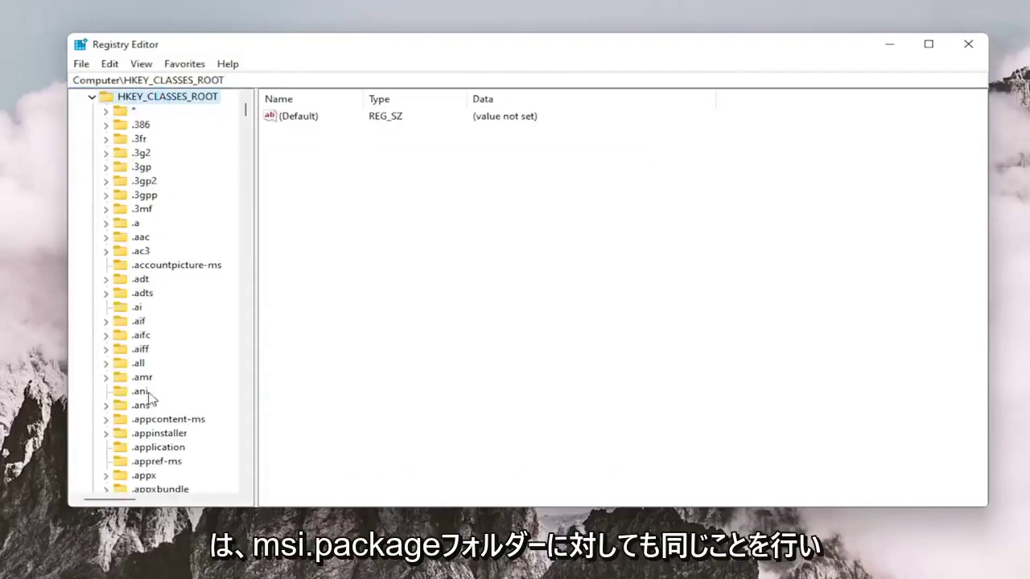
scroll(149, 397, "down", 8)
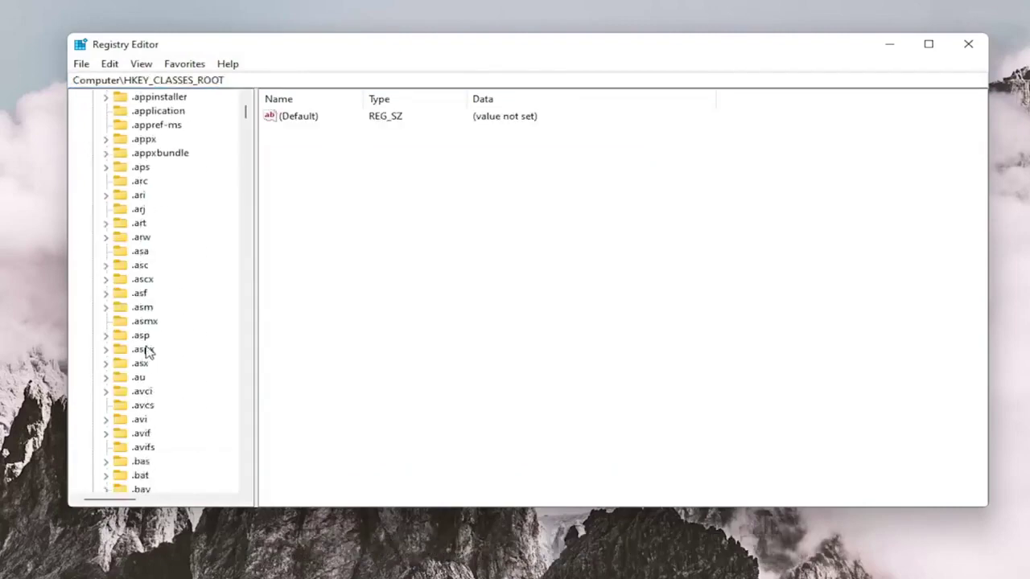
scroll(147, 351, "down", 9)
left_click(153, 223)
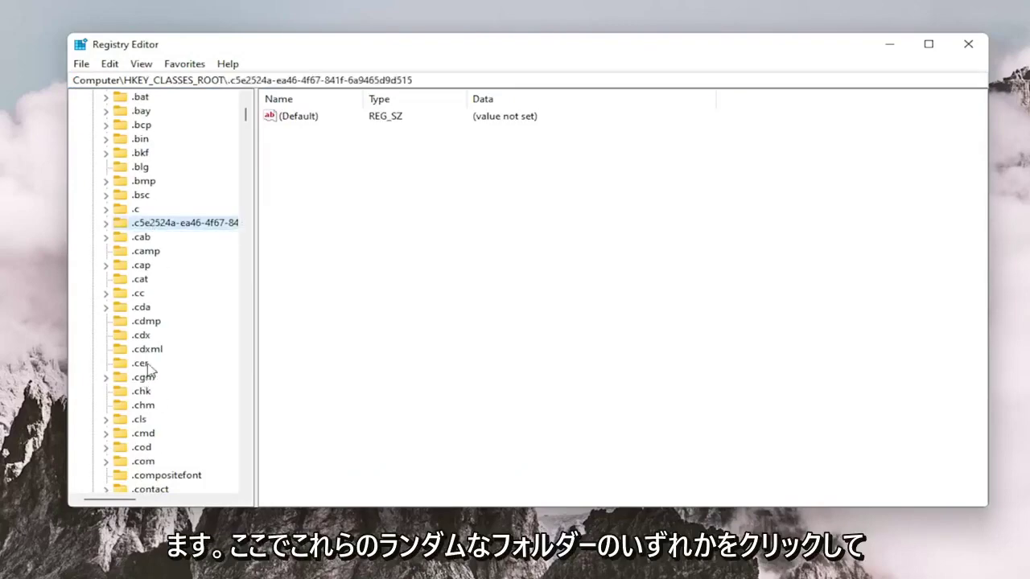
type("m")
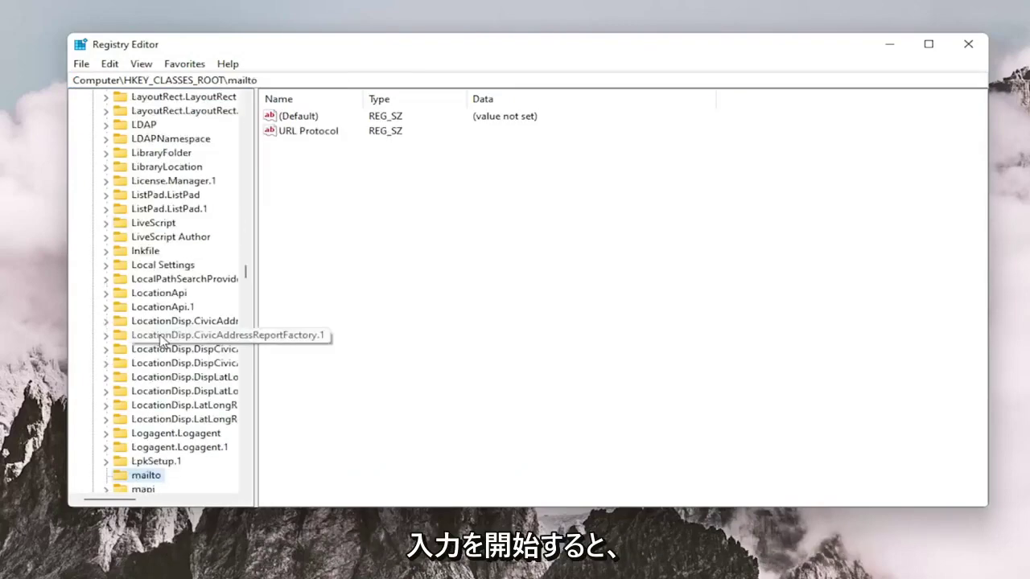
type("si.Package")
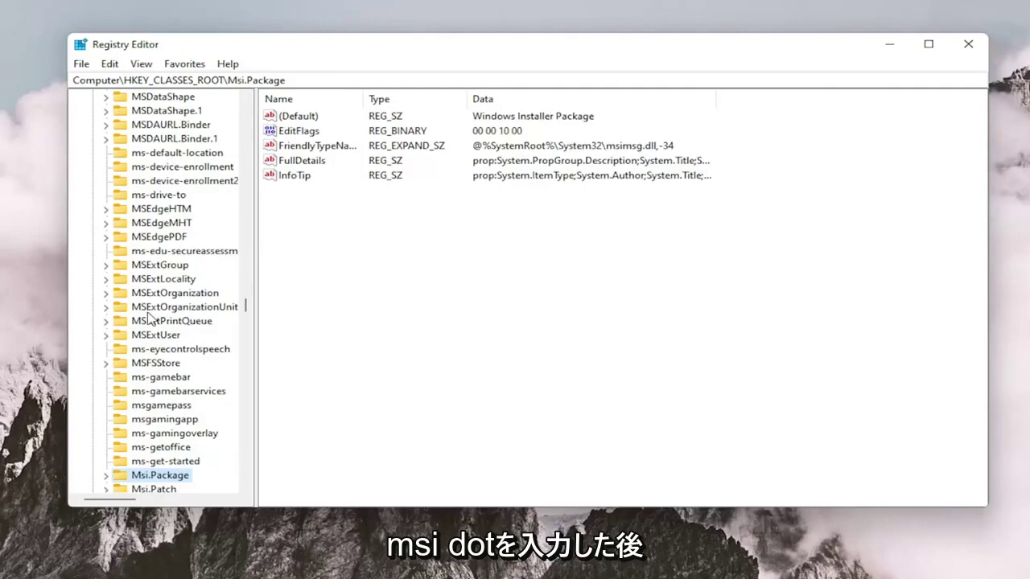
scroll(143, 407, "down", 1)
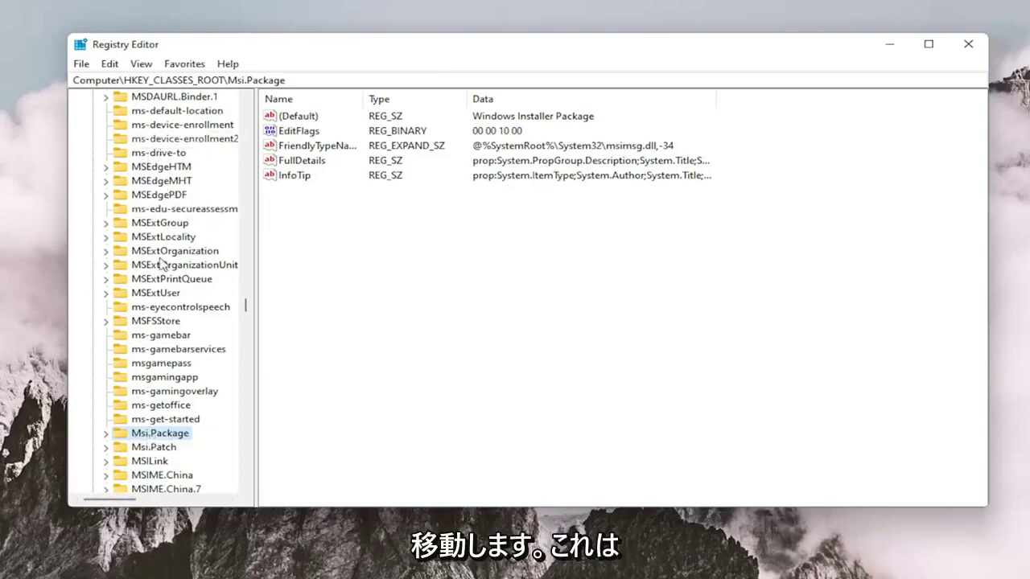
scroll(168, 137, "up", 4)
scroll(161, 370, "down", 4)
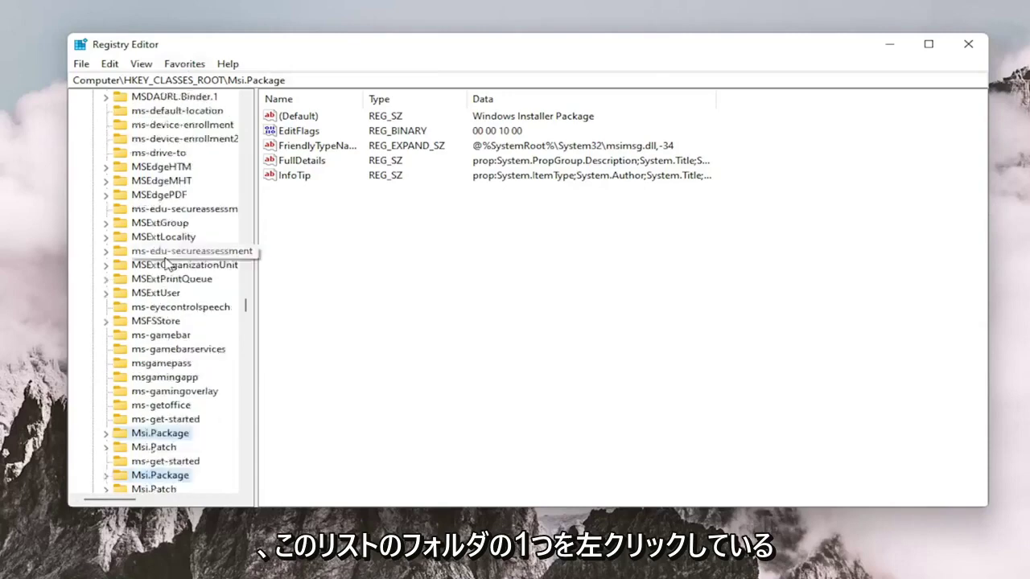
scroll(165, 266, "down", 7)
scroll(153, 308, "up", 3)
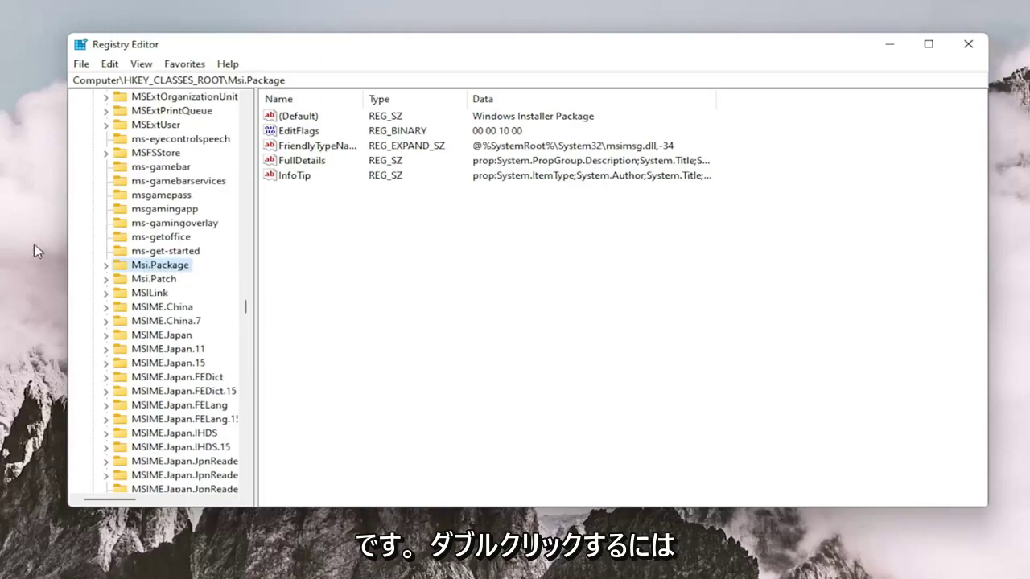
Expand Msi.Package and create a new key named runas under its shell key
double_click(152, 268)
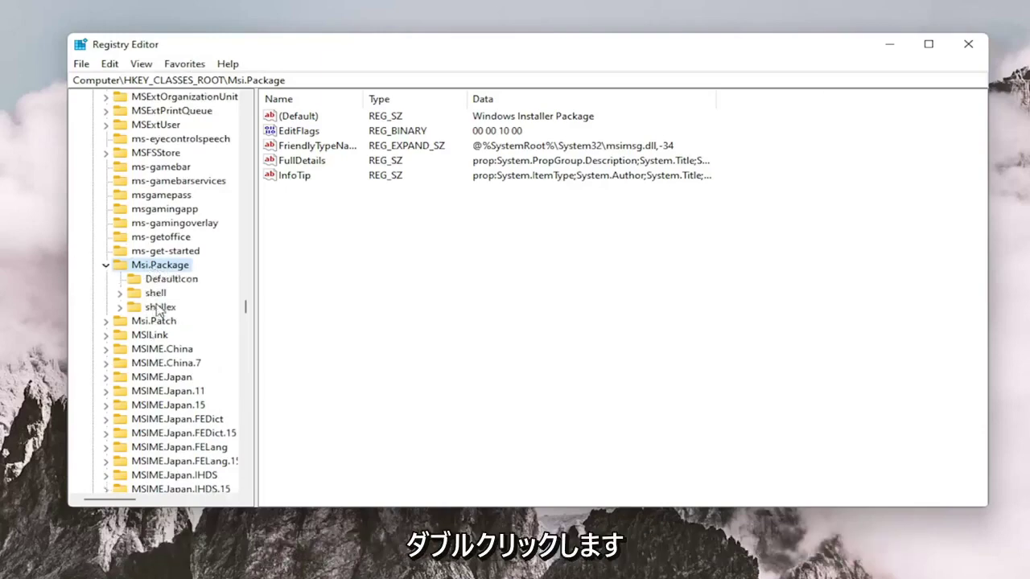
double_click(155, 294)
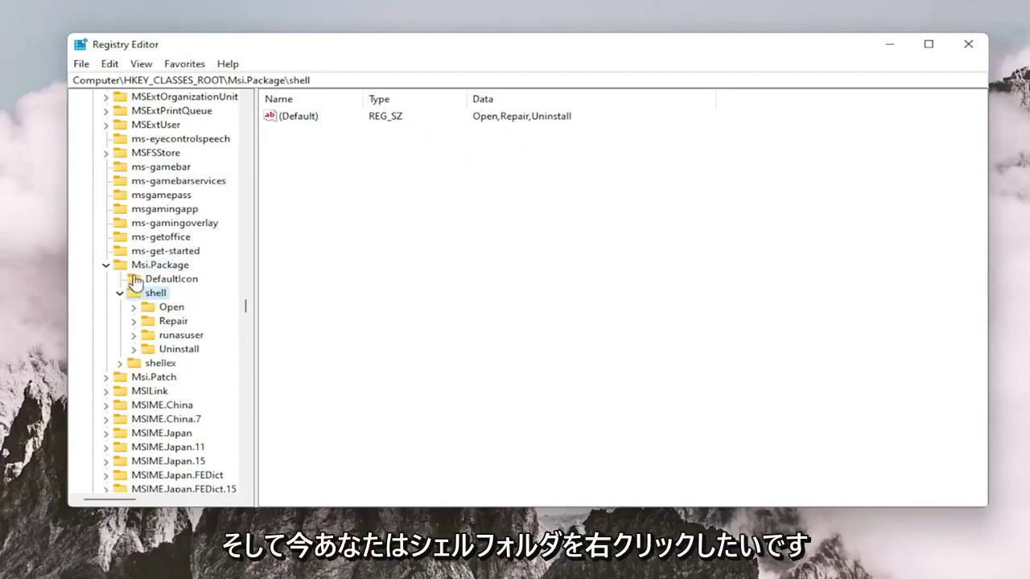
right_click(157, 296)
mouse_move(196, 321)
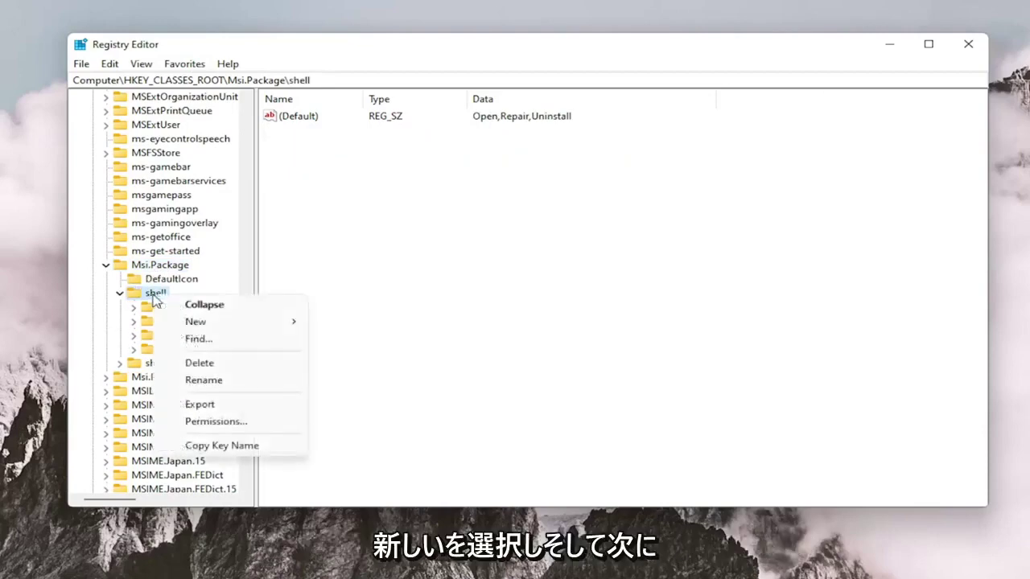
left_click(378, 325)
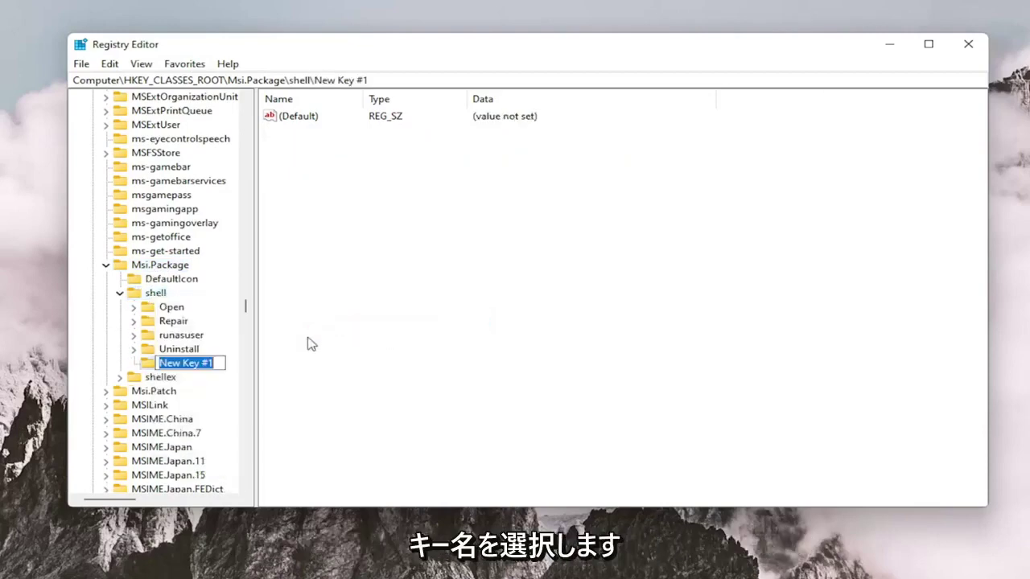
type("runa")
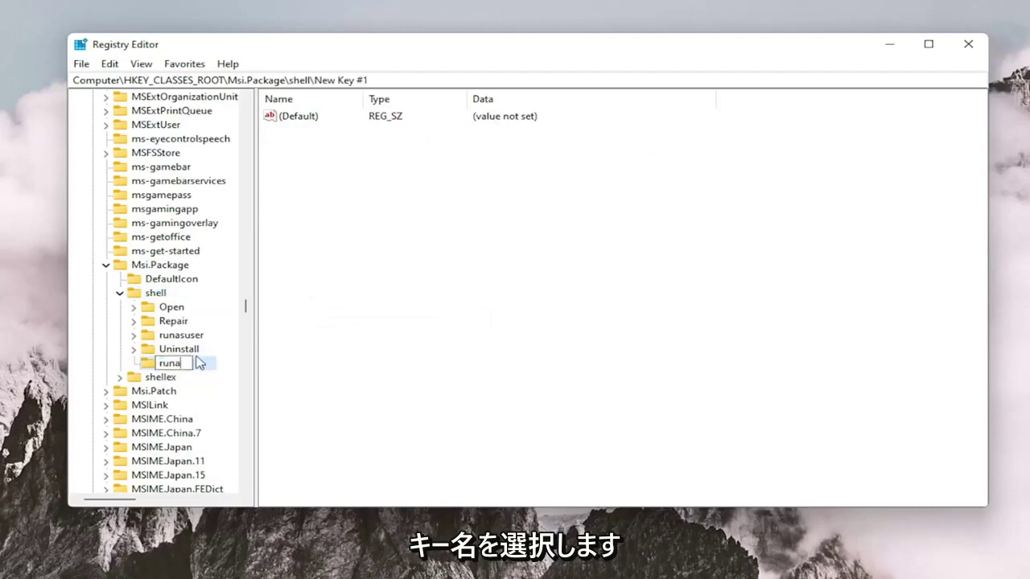
type("s")
key("Return")
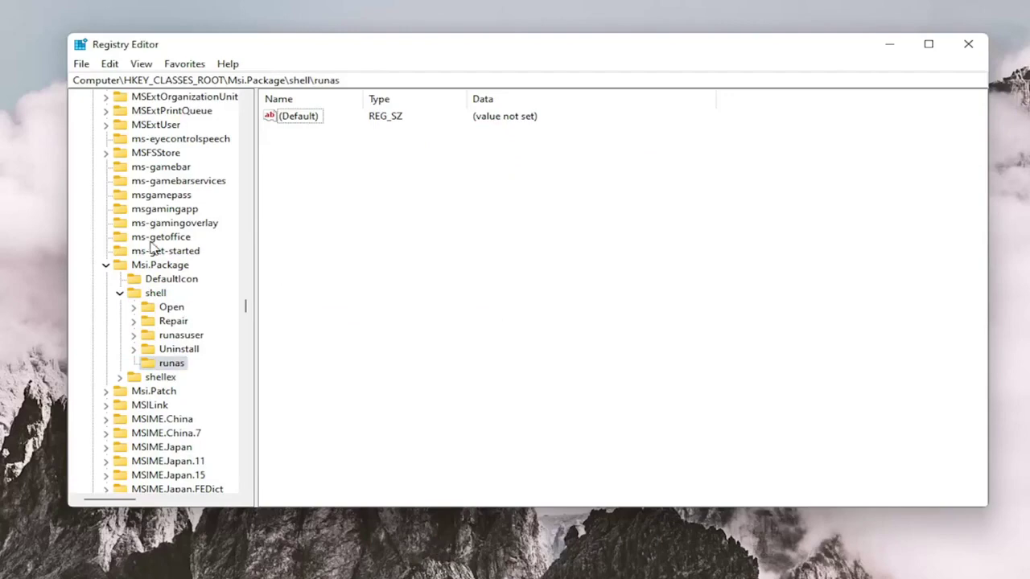
Set the runas key's (Default) value data to 'install as &administrator'
left_click(294, 118)
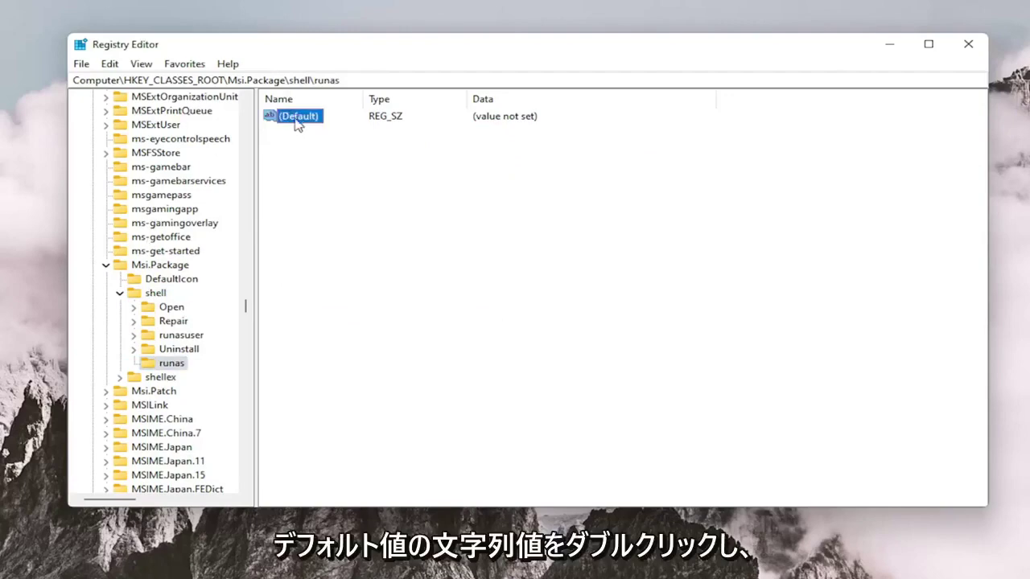
double_click(305, 120)
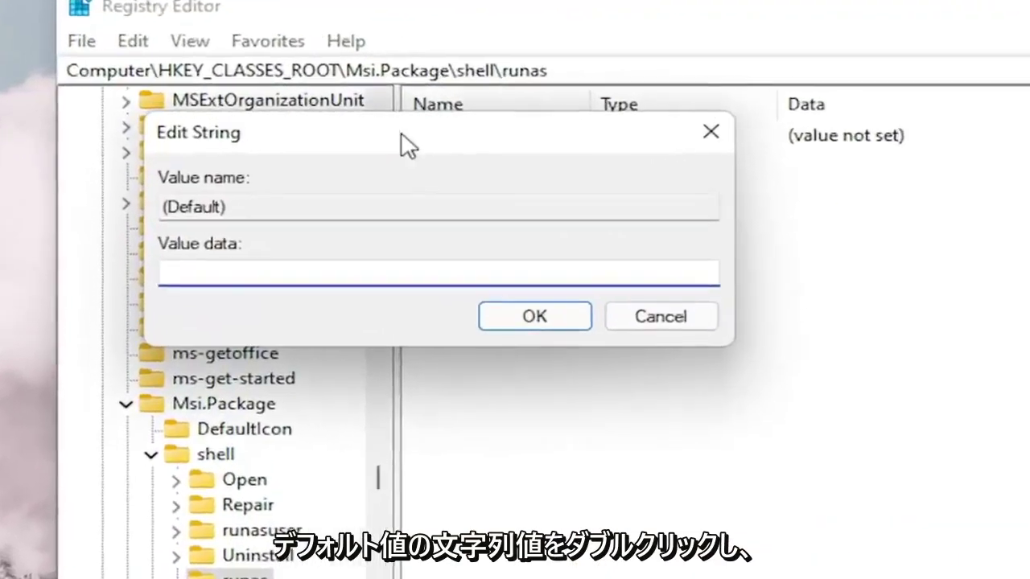
type("inst")
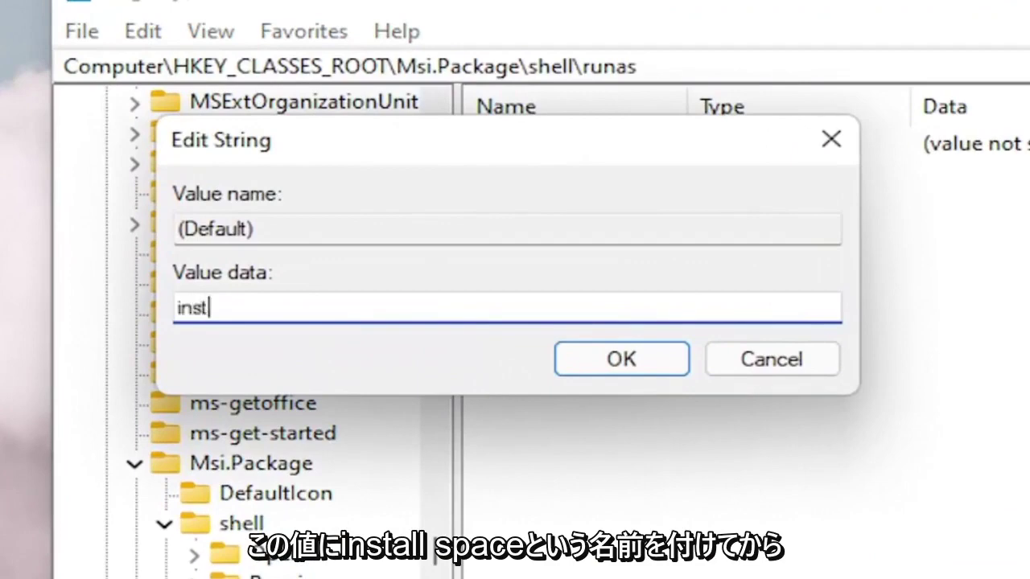
type("all as")
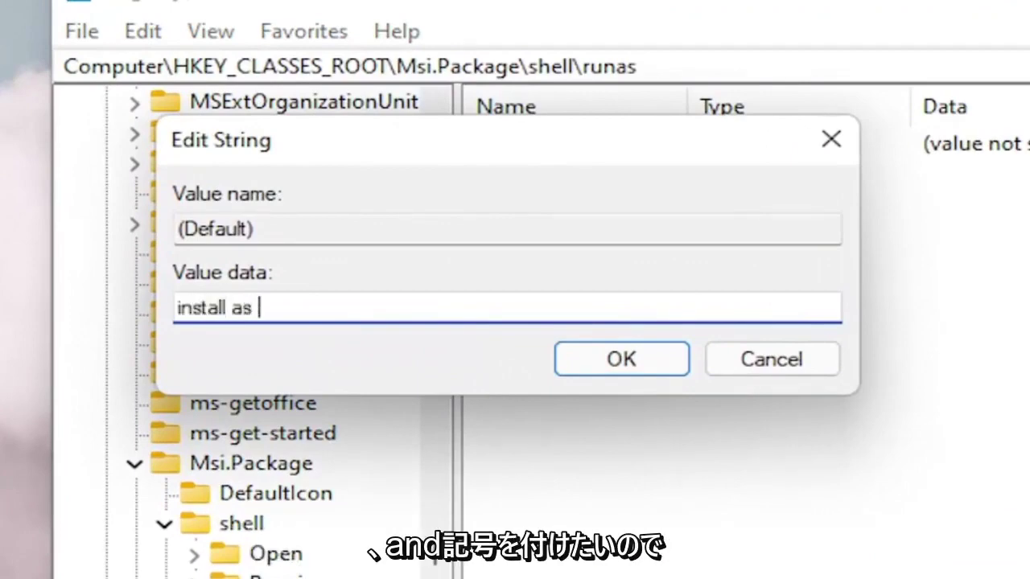
type(" &")
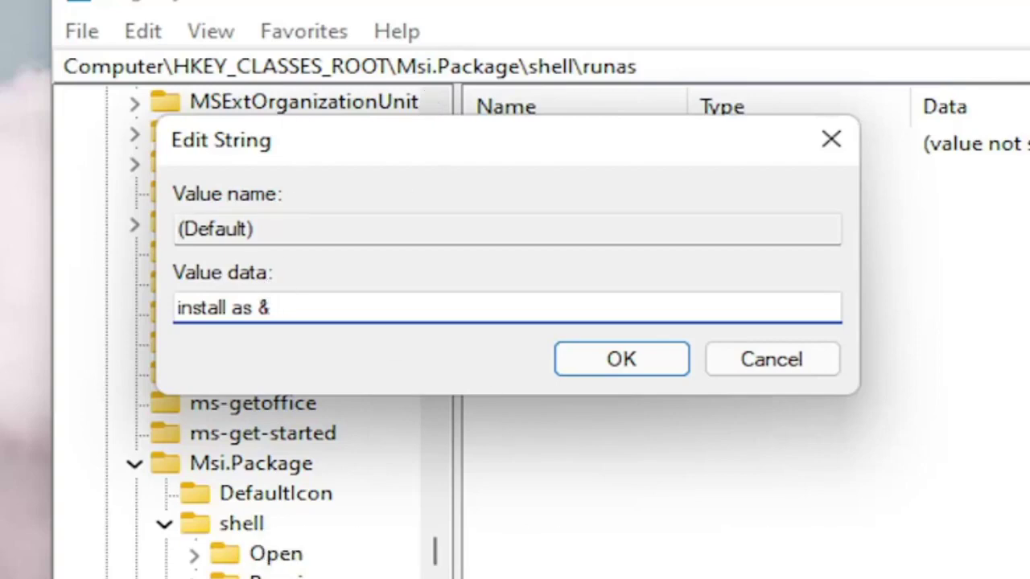
type("admini")
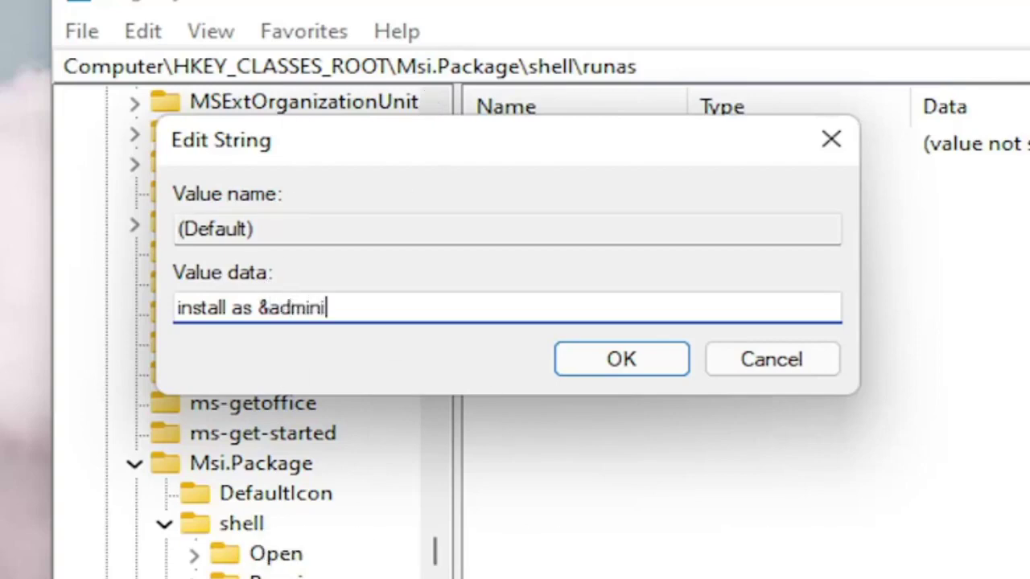
type("strator")
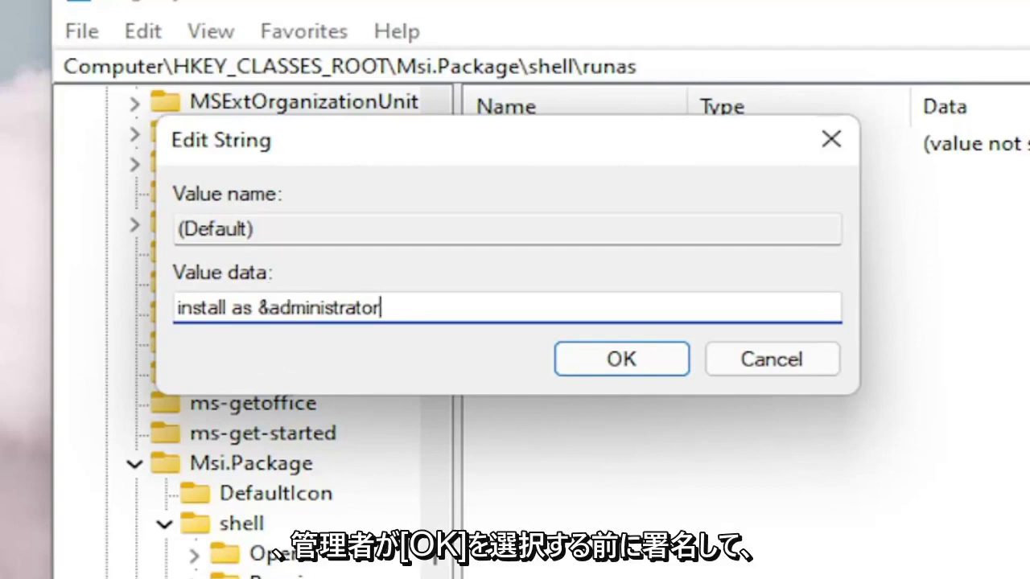
left_click(615, 363)
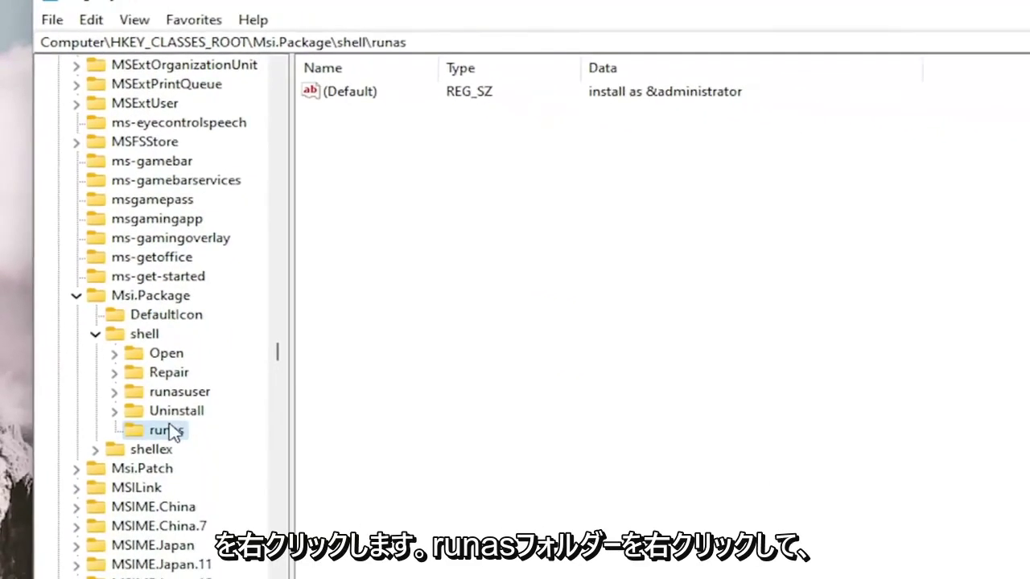
Create a new key named command under runas and select its values
right_click(169, 433)
mouse_move(229, 471)
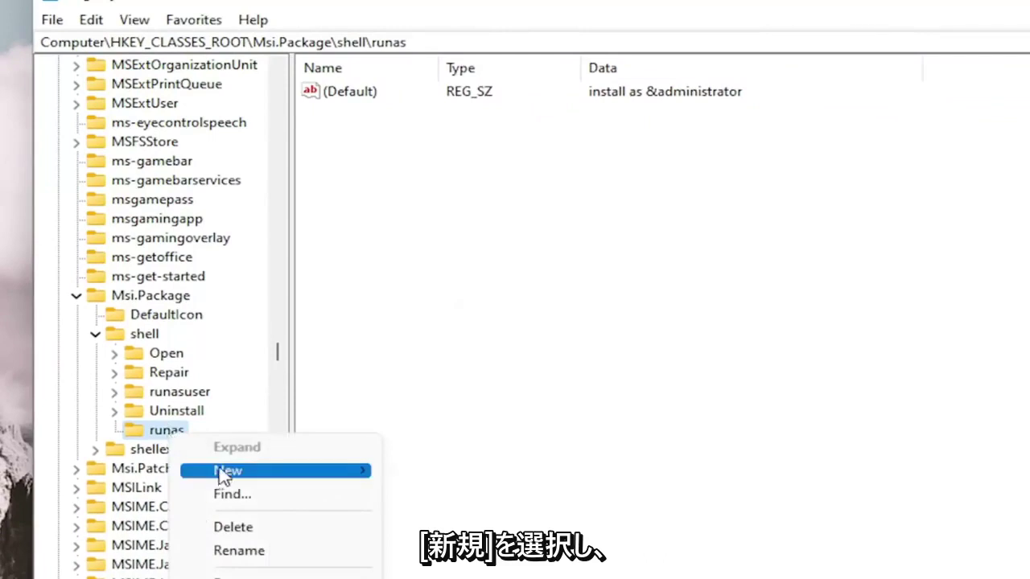
left_click(410, 470)
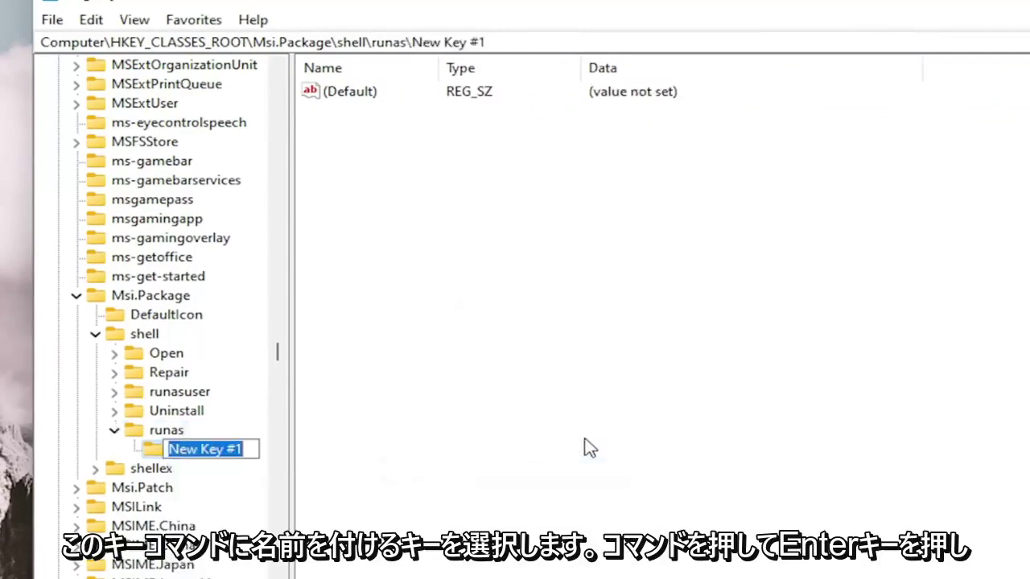
type("command")
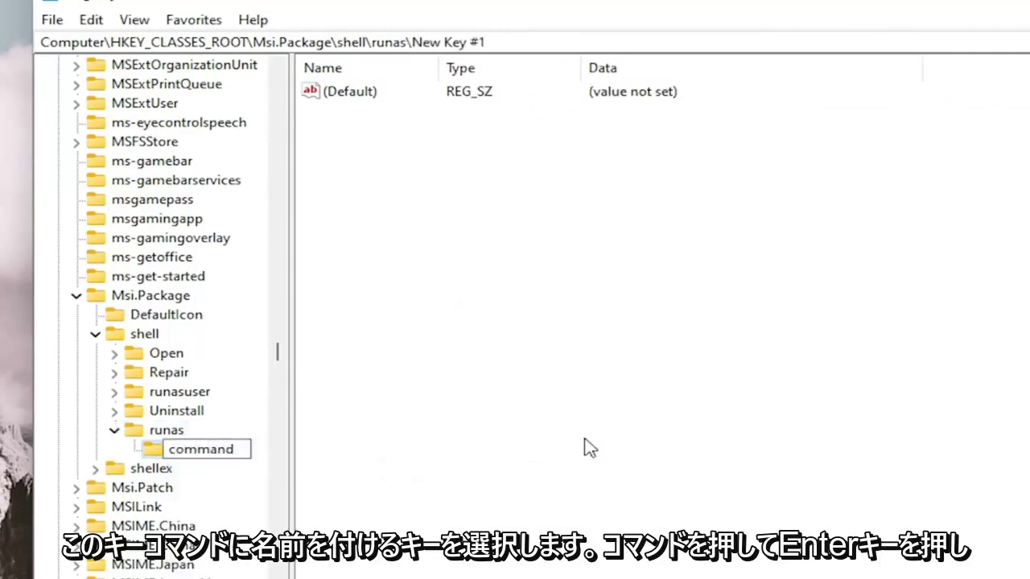
key("Return")
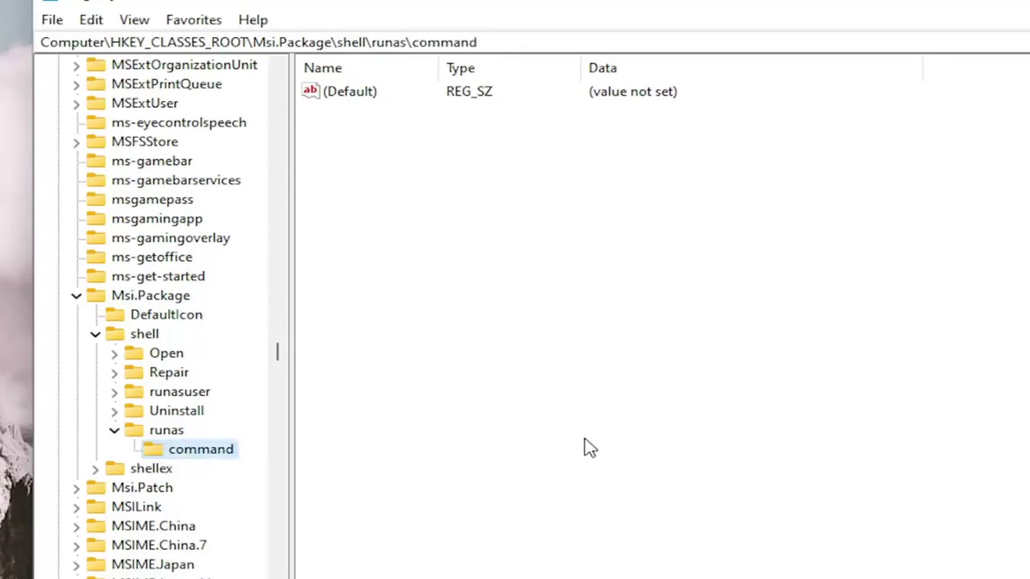
left_click(781, 386)
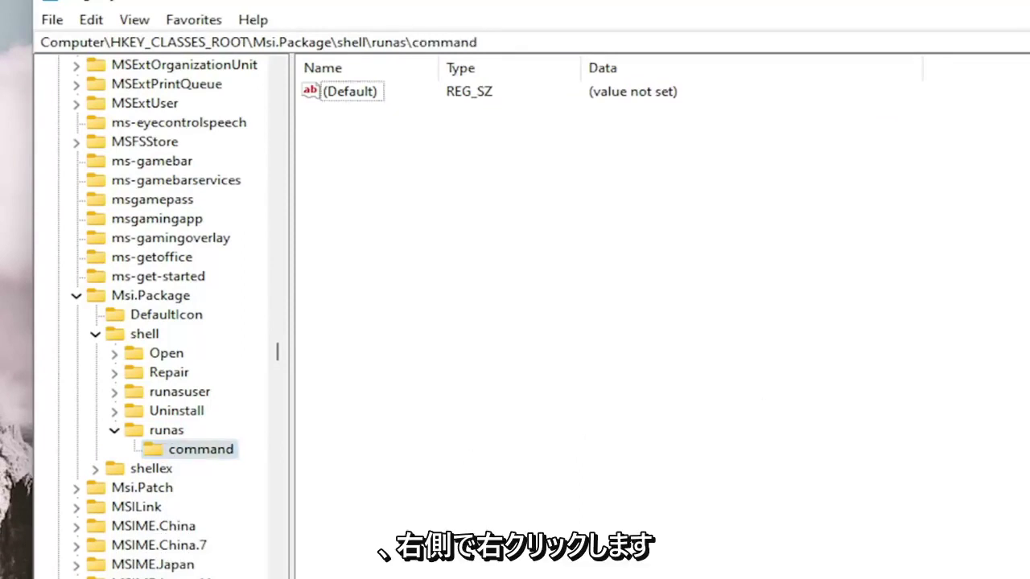
Set the command key's (Default) value to msiexec /i "%1", then collapse runas and shell
right_click(350, 95)
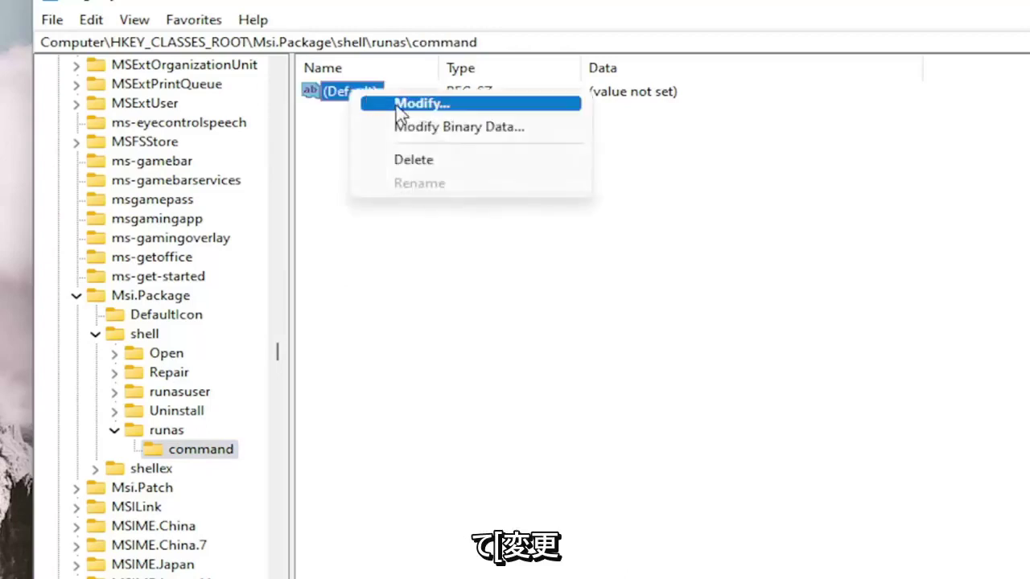
left_click(392, 104)
right_click(163, 198)
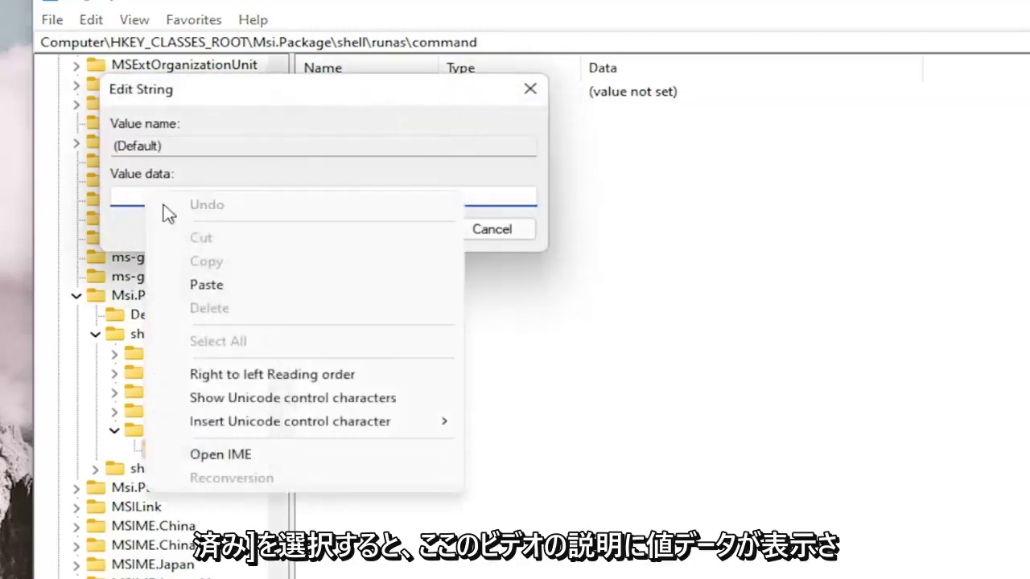
left_click(207, 285)
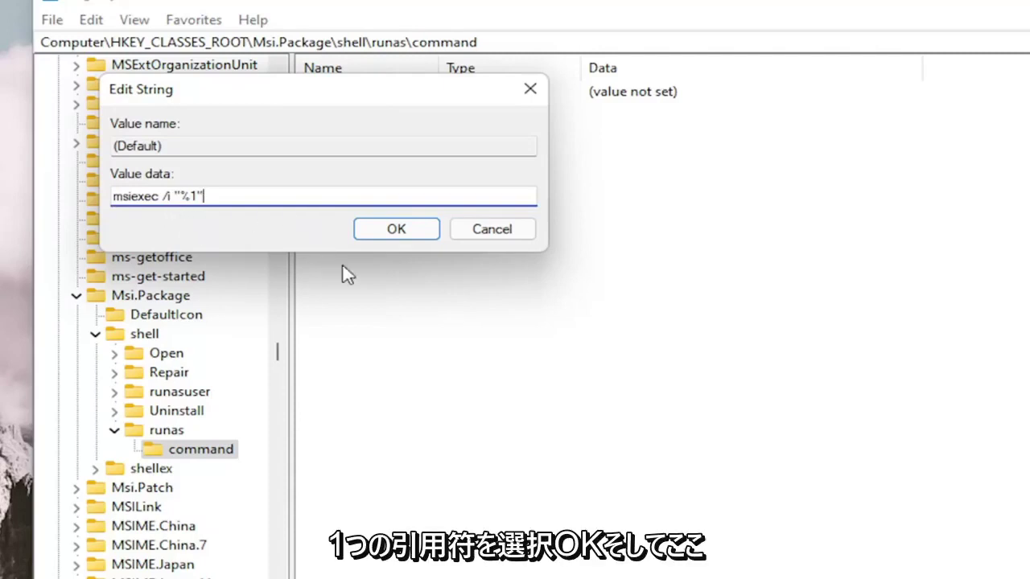
left_click(409, 230)
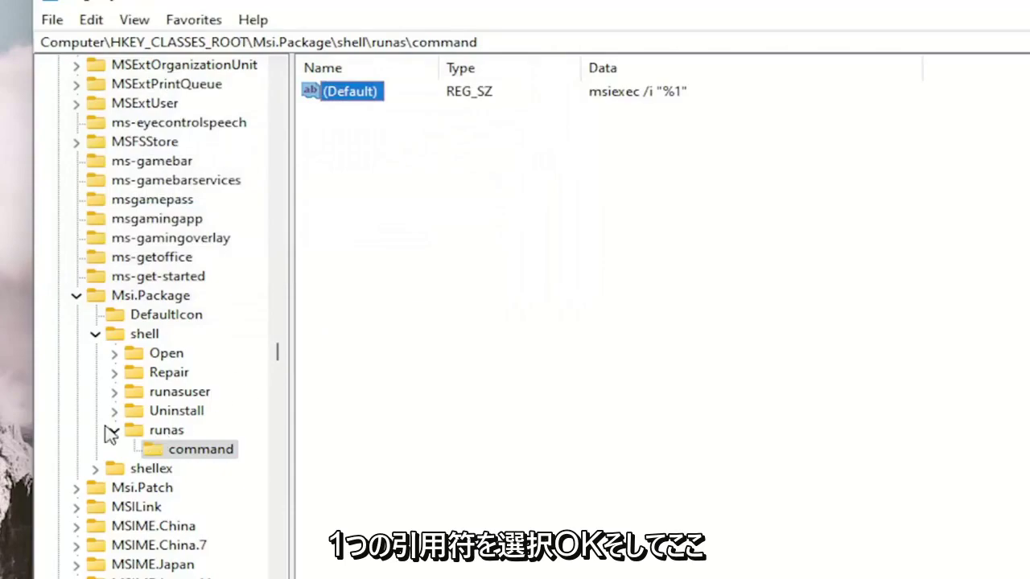
left_click(114, 431)
left_click(95, 334)
Collapse Msi.Package, close Registry Editor, and restart Windows from the Start menu
left_click(77, 295)
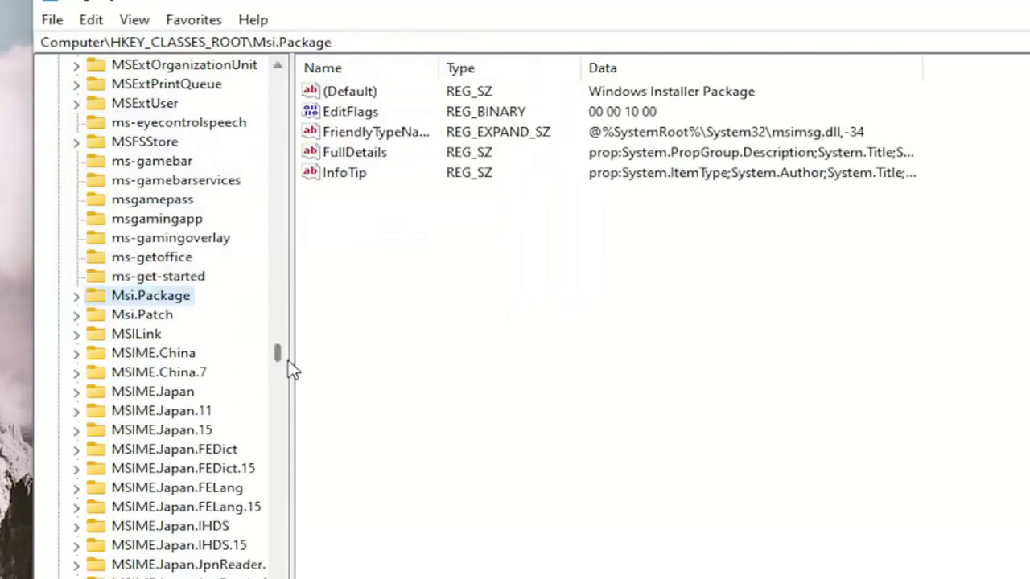
left_click_drag(276, 356, 269, 142)
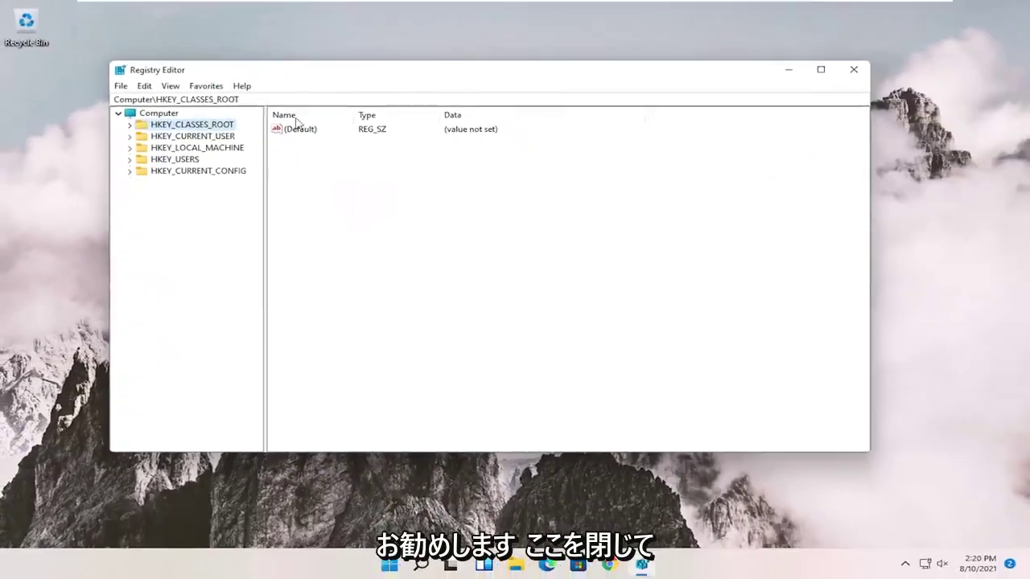
left_click(854, 69)
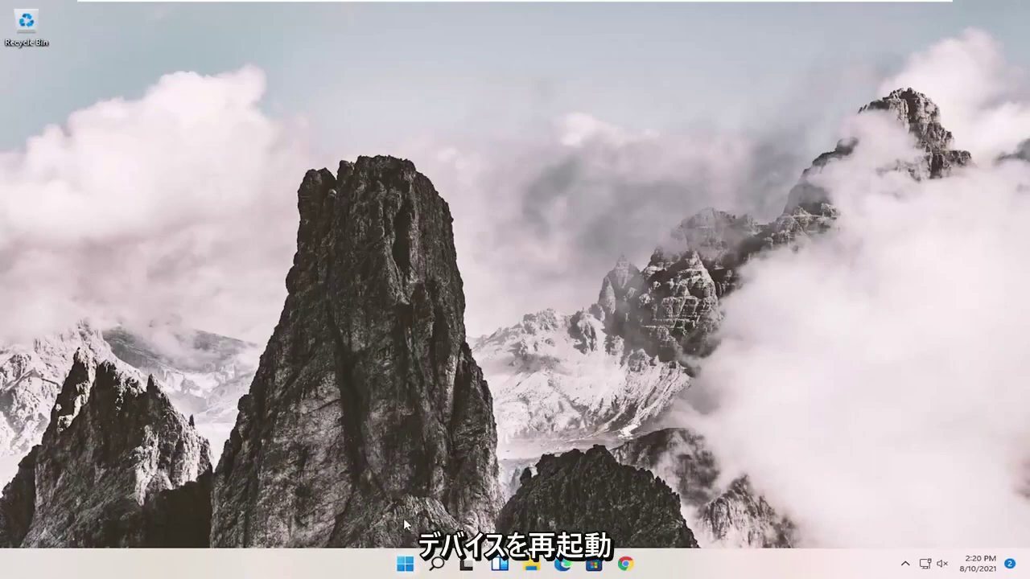
right_click(405, 564)
left_click(523, 534)
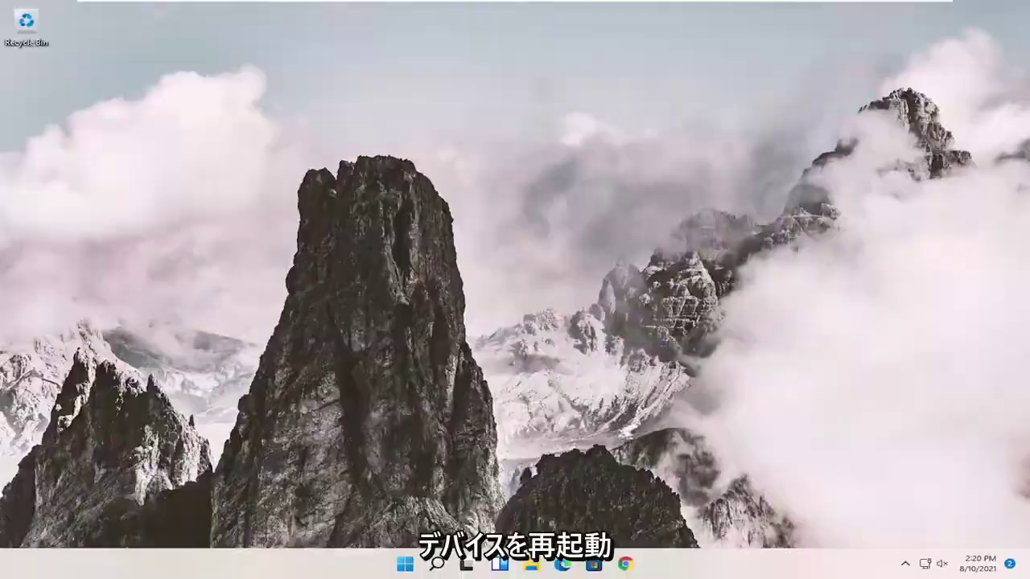